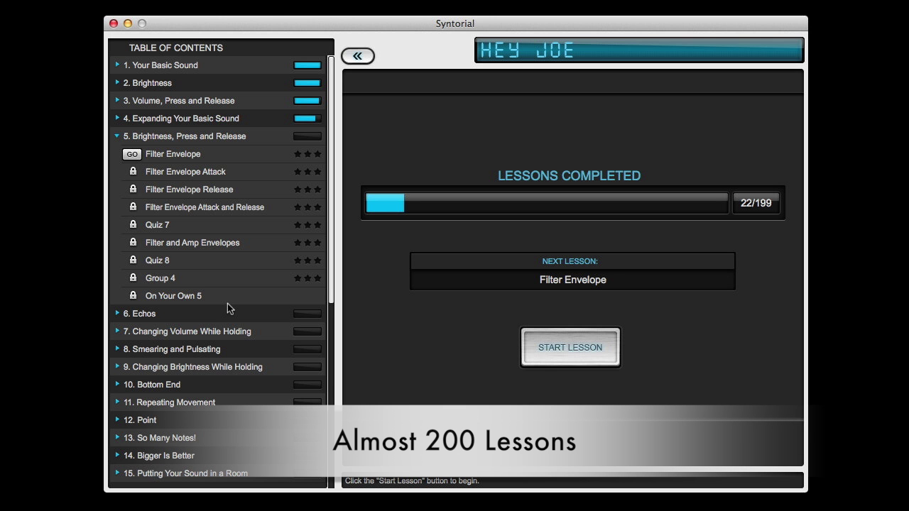
# Step: Expand the Changing Brightness While Holding, Point, and Smooth and Connected chapters in the Table of Contents
pyautogui.scroll(-5, 227, 305)
pyautogui.click(211, 223)
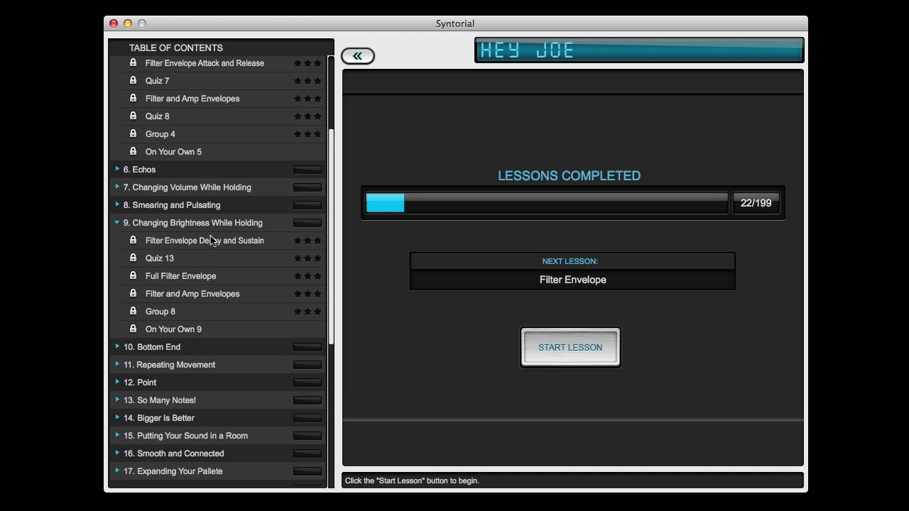
pyautogui.scroll(-3, 210, 261)
pyautogui.click(202, 291)
pyautogui.scroll(-5, 203, 291)
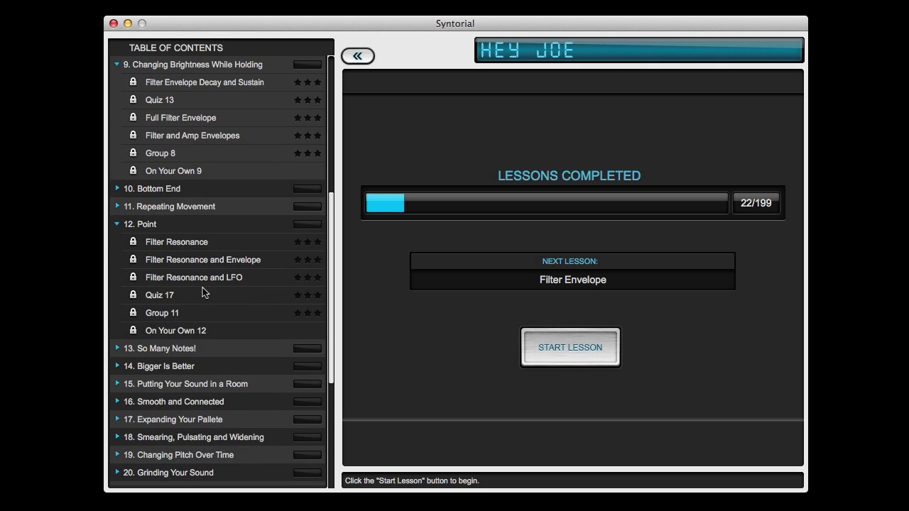
pyautogui.click(204, 306)
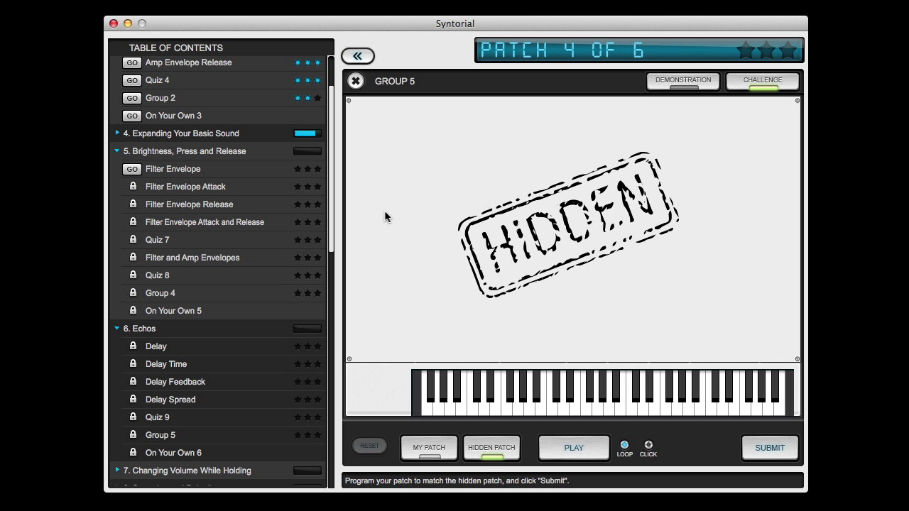
# Step: Loop the hidden patch's playback, then bring up your own patch's synth controls
pyautogui.click(575, 448)
pyautogui.click(447, 453)
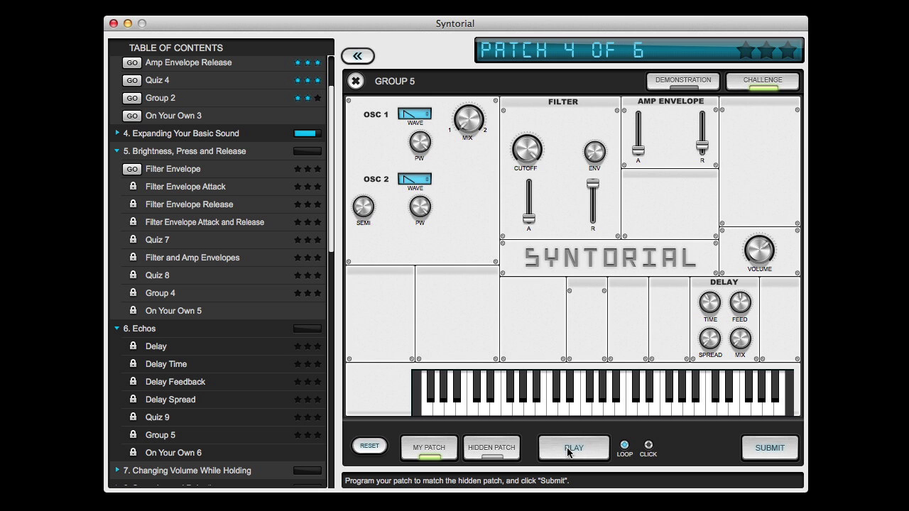
# Step: Loop playback and compare the hidden patch against your own patch
pyautogui.click(568, 452)
pyautogui.click(496, 446)
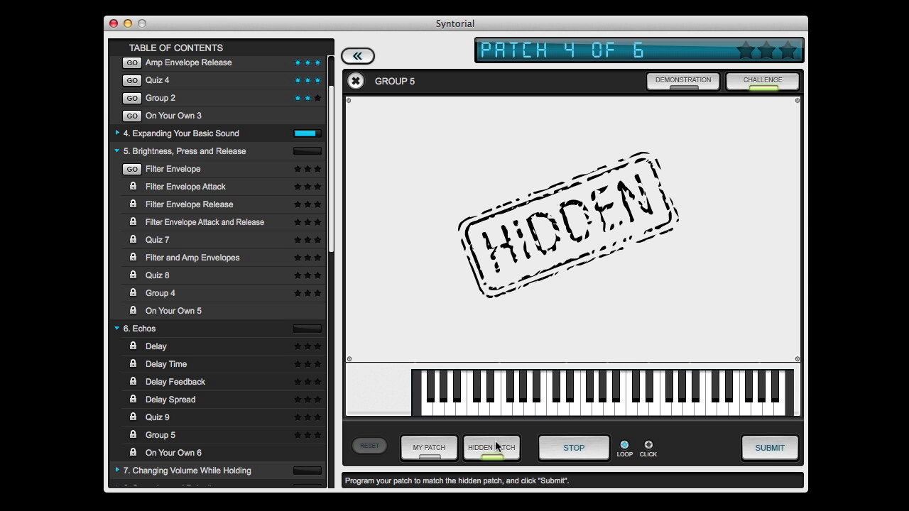
pyautogui.click(429, 448)
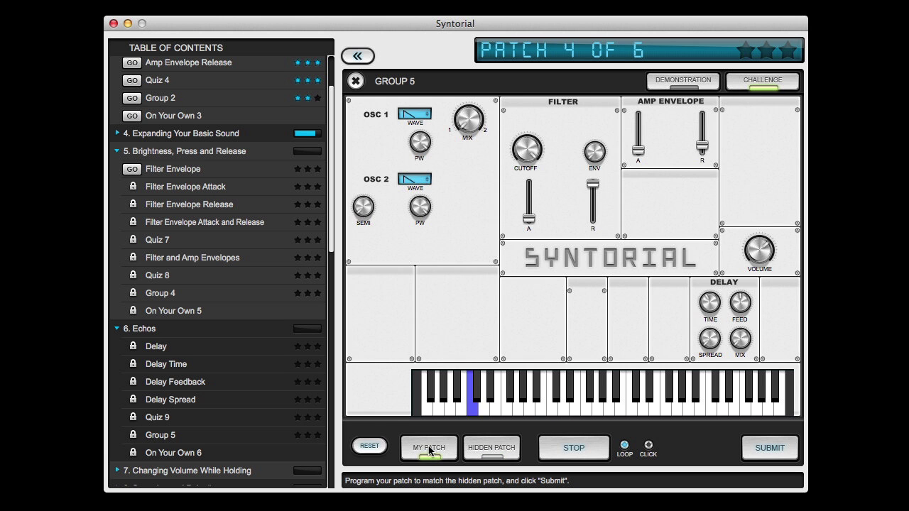
# Step: Switch both oscillators to pulse waves and tune Oscillator 2 up to 12 semitones
pyautogui.click(405, 115)
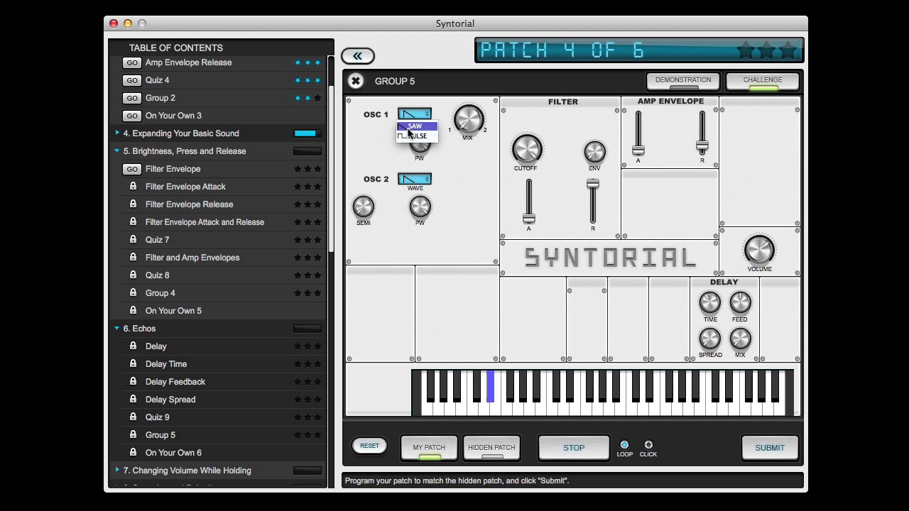
pyautogui.click(413, 135)
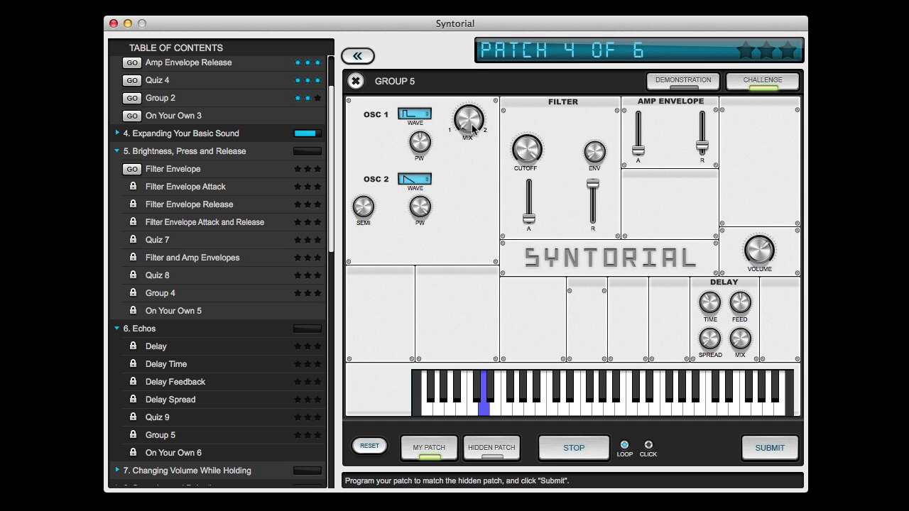
pyautogui.click(417, 179)
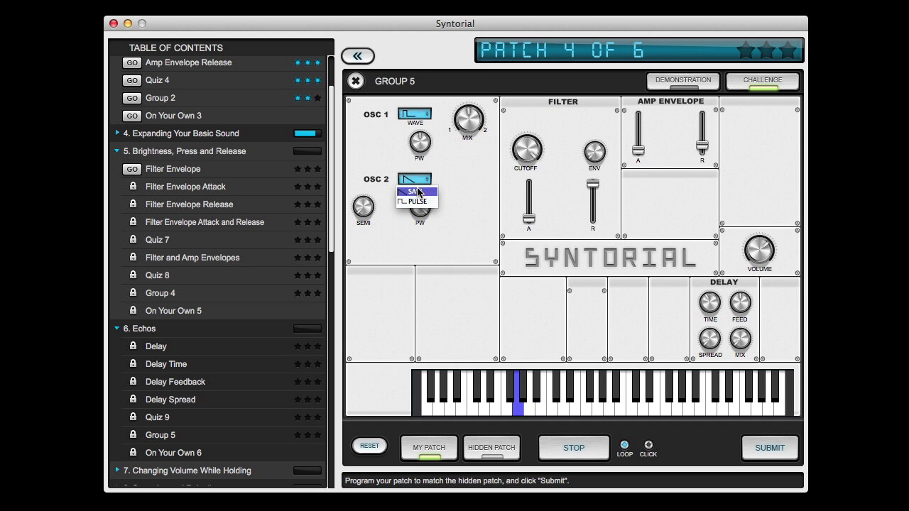
pyautogui.click(416, 206)
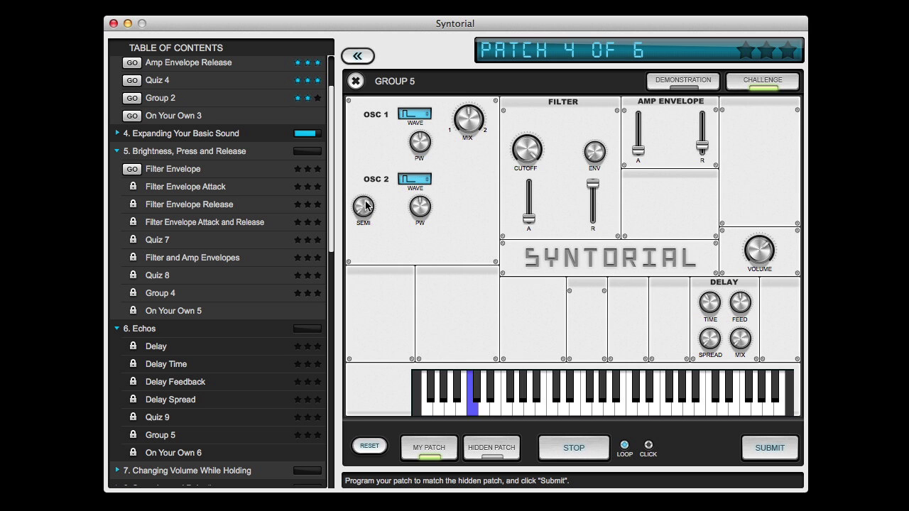
pyautogui.moveTo(366, 205)
pyautogui.moveTo(362, 153); pyautogui.dragTo(363, 149)
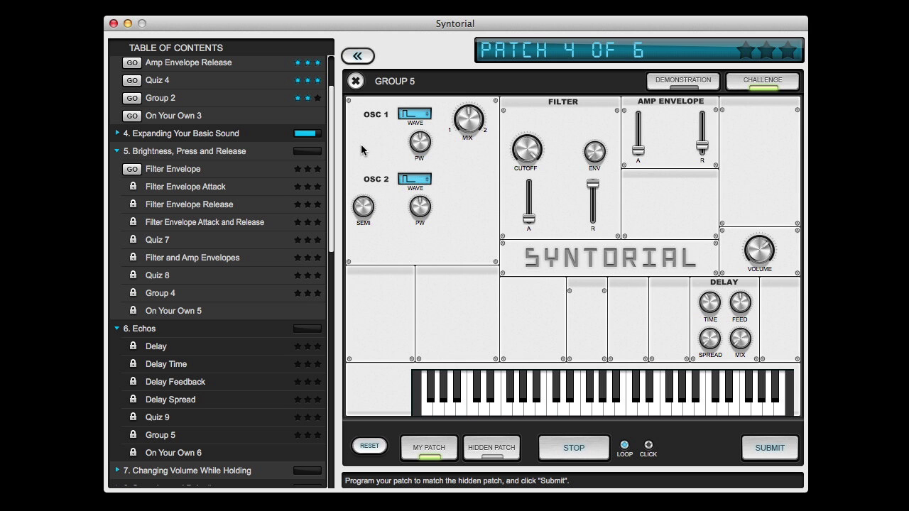
# Step: After hearing the hidden patch, lower the filter cutoff to about 0.52 and lengthen the filter attack
pyautogui.click(498, 447)
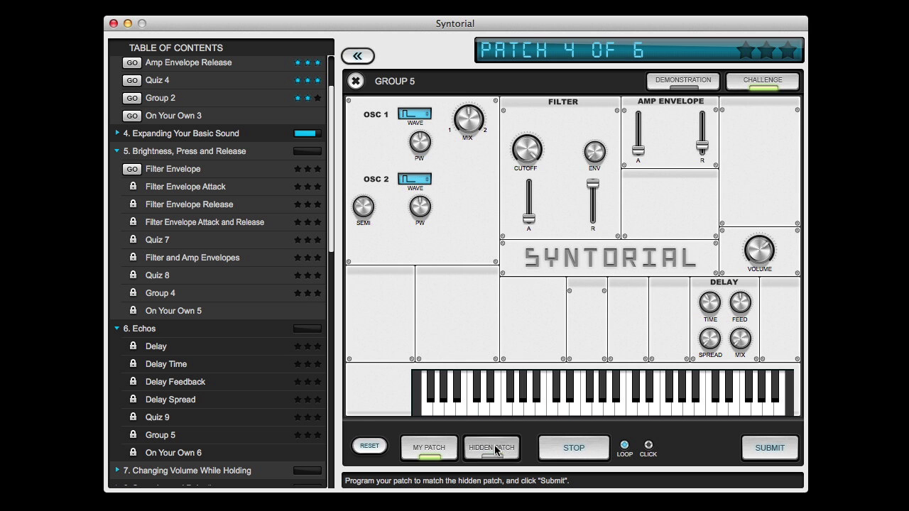
pyautogui.click(431, 454)
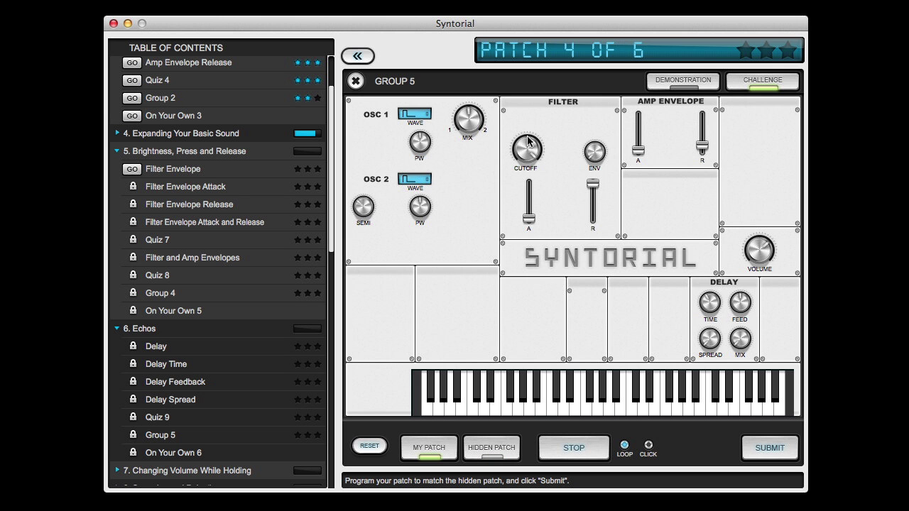
pyautogui.moveTo(528, 141); pyautogui.dragTo(528, 152)
pyautogui.moveTo(595, 135)
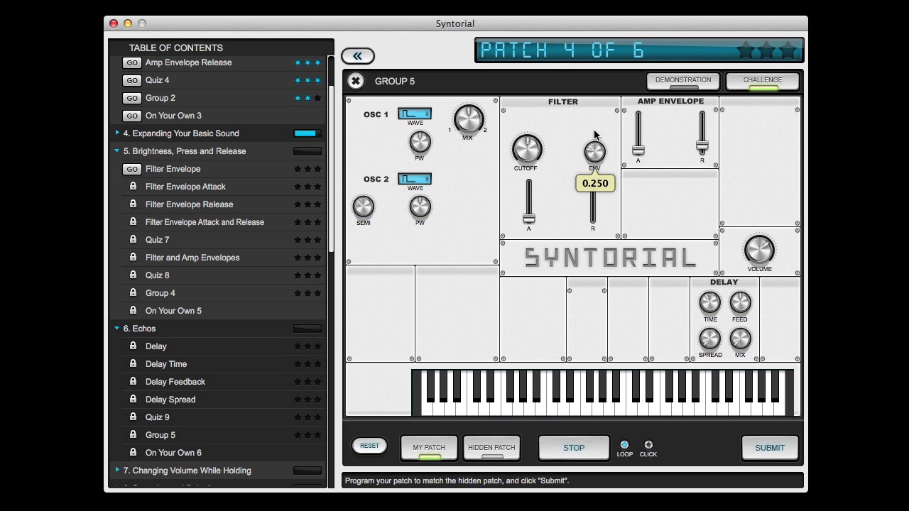
pyautogui.moveTo(529, 218); pyautogui.dragTo(529, 209)
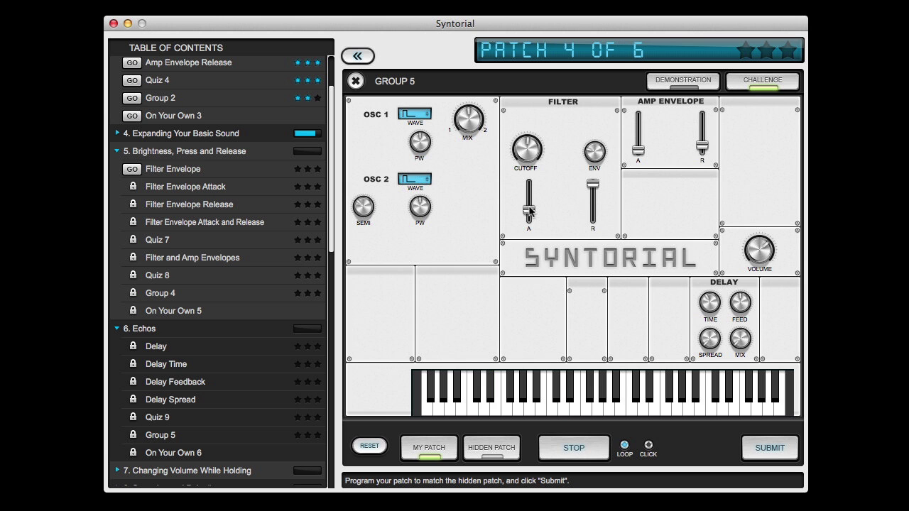
# Step: Compare the hidden patch with your own patch twice more, ending on your patch
pyautogui.click(488, 450)
pyautogui.click(440, 457)
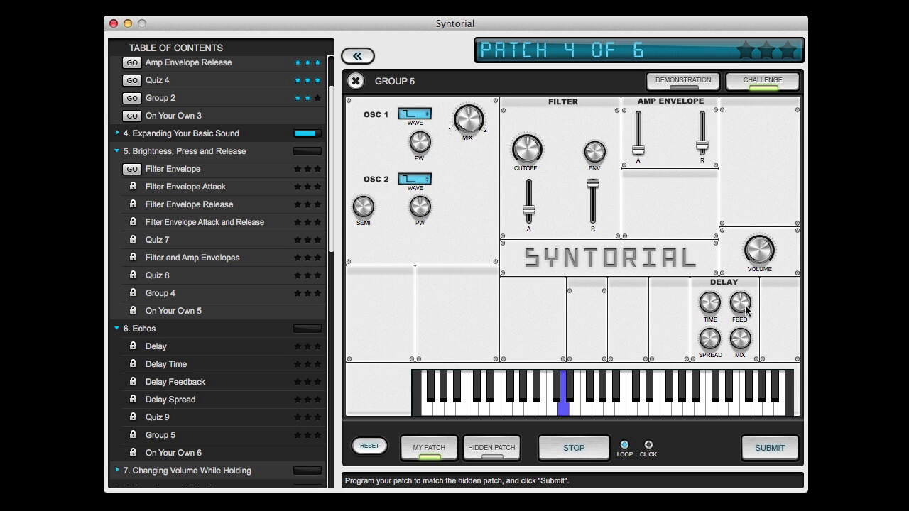
pyautogui.moveTo(748, 290)
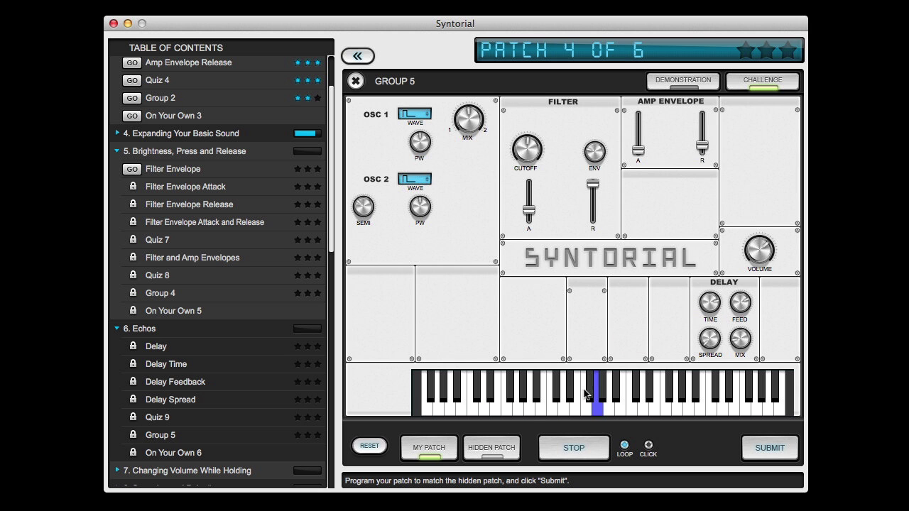
pyautogui.click(495, 453)
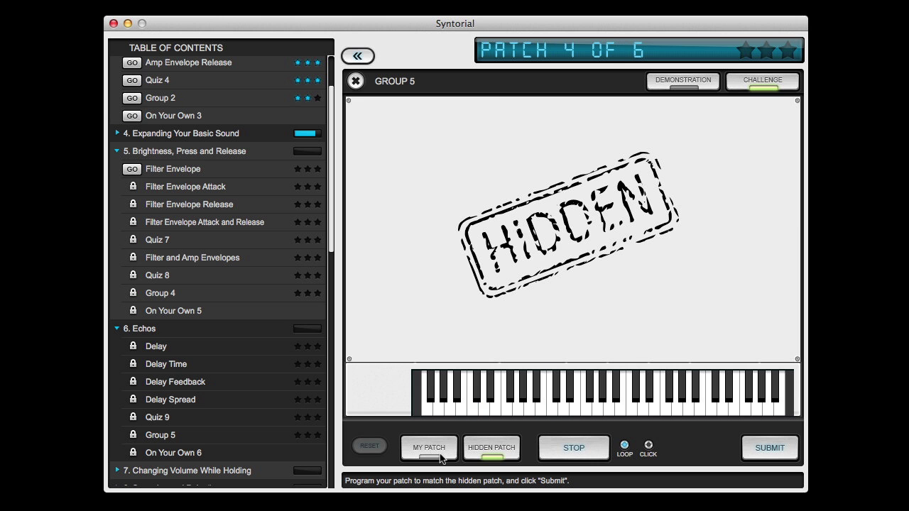
pyautogui.click(430, 452)
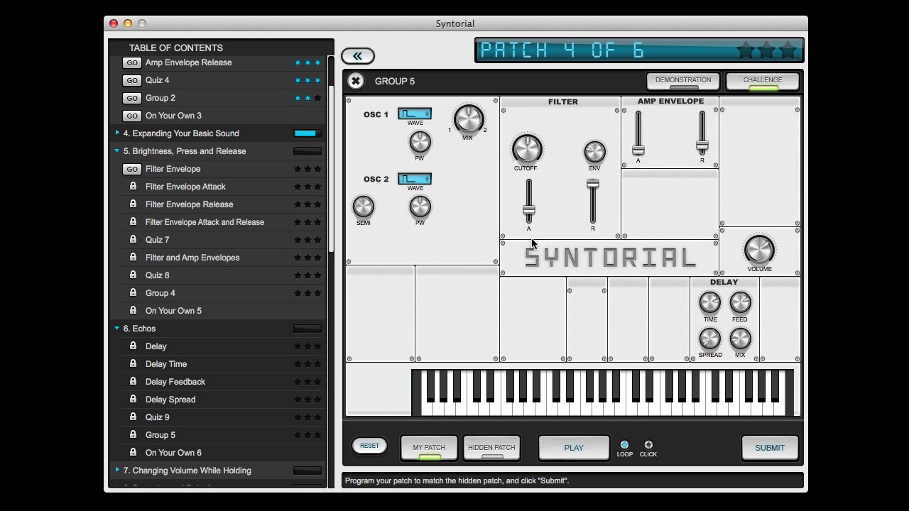
# Step: Set both oscillators to saw, raise the amp release to about 1890 ms, and submit the patch
pyautogui.click(418, 116)
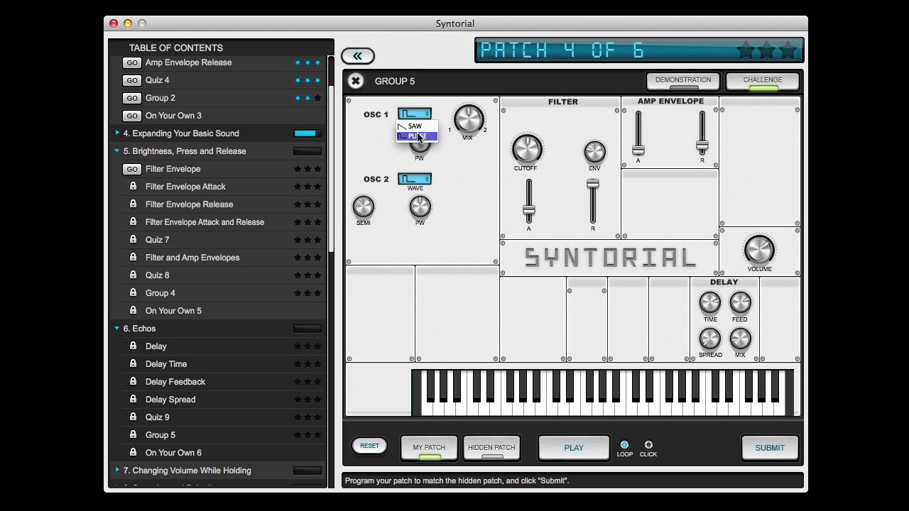
pyautogui.click(416, 127)
pyautogui.click(418, 182)
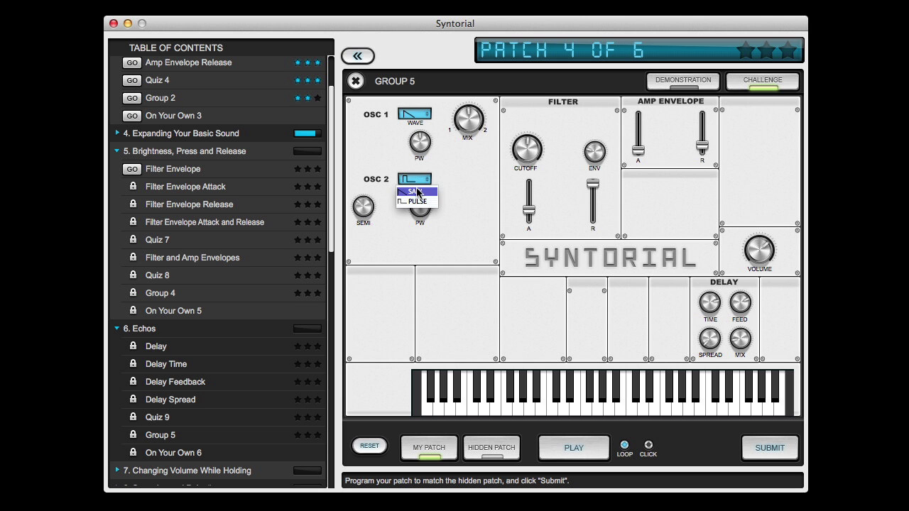
pyautogui.click(415, 191)
pyautogui.moveTo(597, 134)
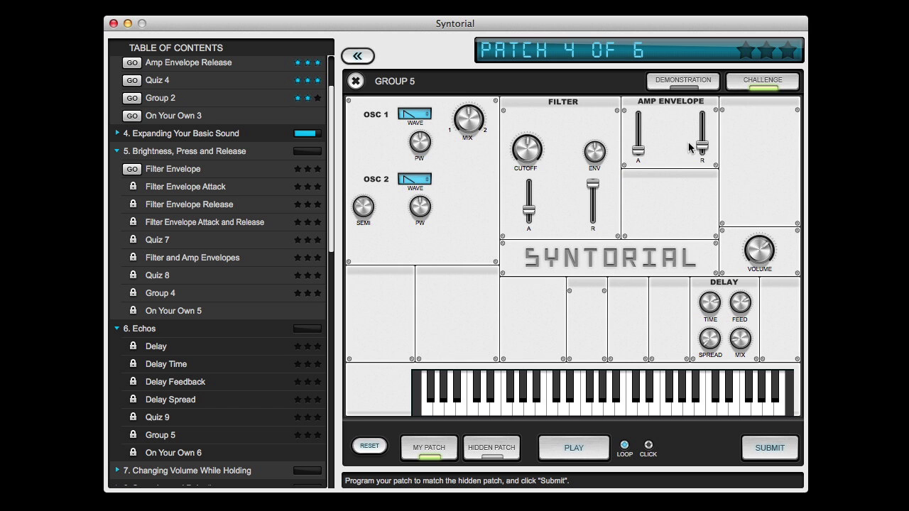
pyautogui.moveTo(701, 147); pyautogui.dragTo(701, 128)
pyautogui.click(776, 443)
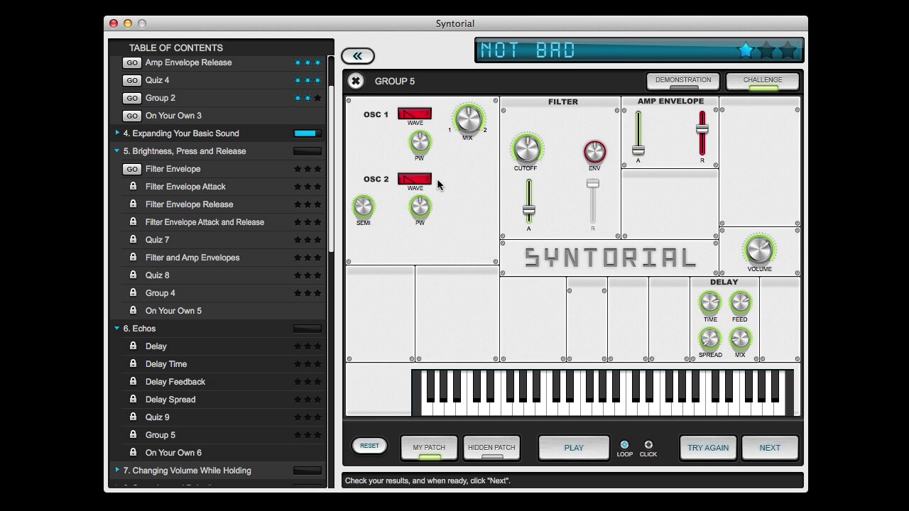
# Step: Restore pulse waves on both oscillators, correct the filter envelope amount, and shorten amp release to about 515 ms
pyautogui.click(584, 455)
pyautogui.click(416, 118)
pyautogui.click(418, 135)
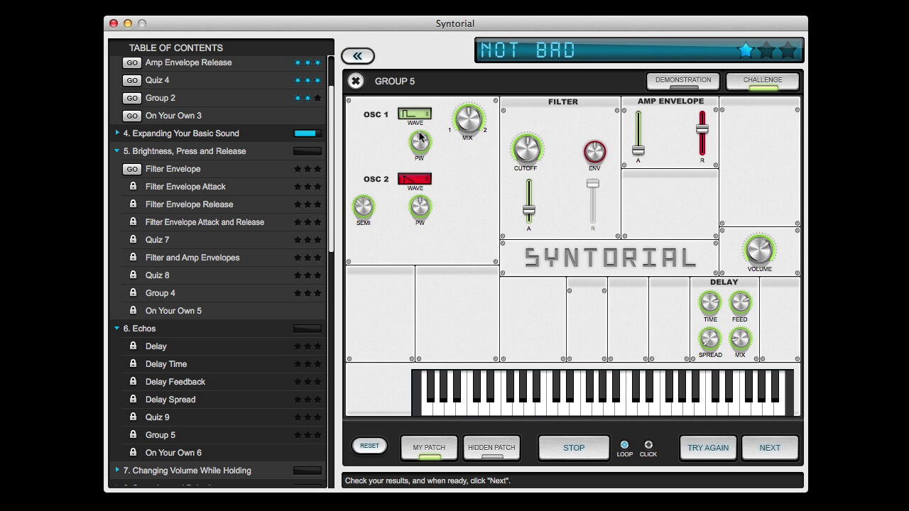
pyautogui.click(416, 178)
pyautogui.click(418, 201)
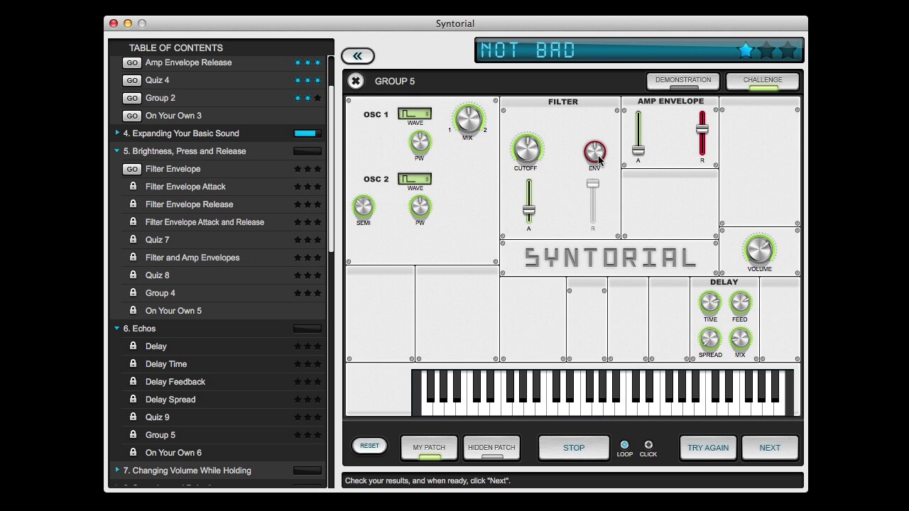
pyautogui.moveTo(599, 170); pyautogui.dragTo(597, 182)
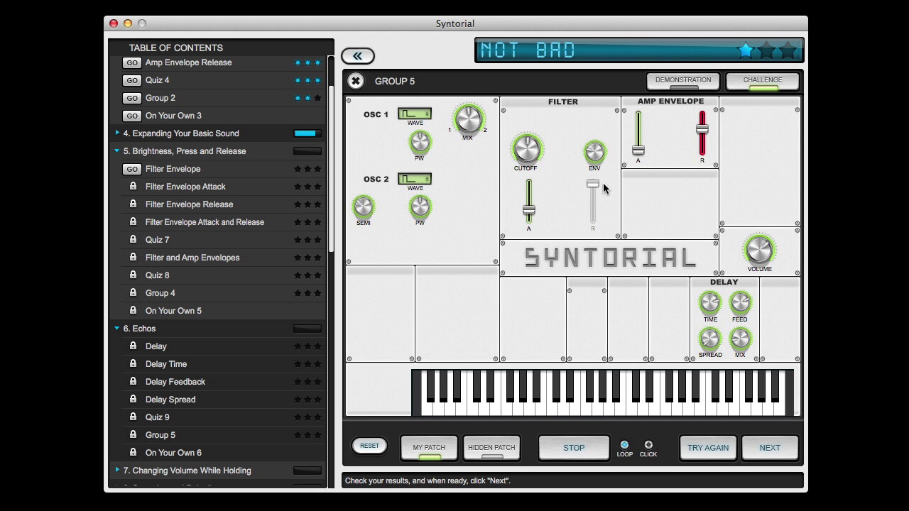
pyautogui.moveTo(703, 130); pyautogui.dragTo(705, 155)
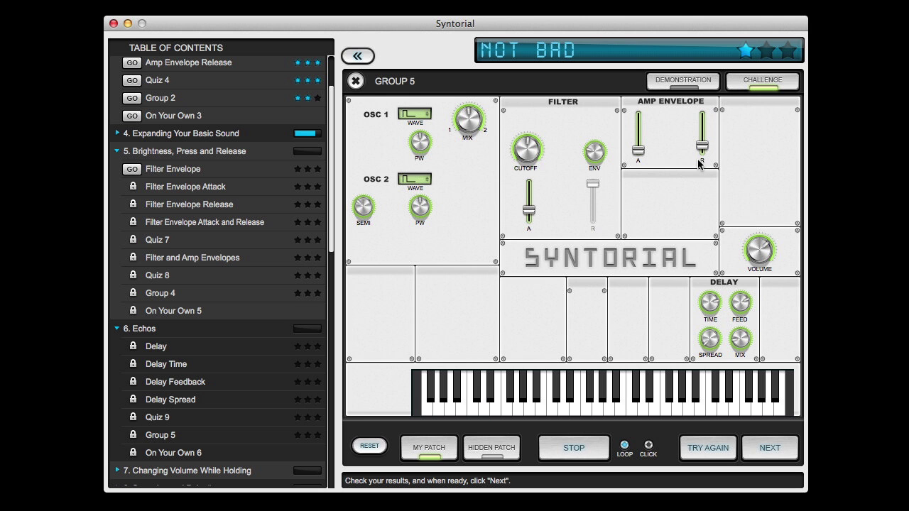
pyautogui.click(575, 450)
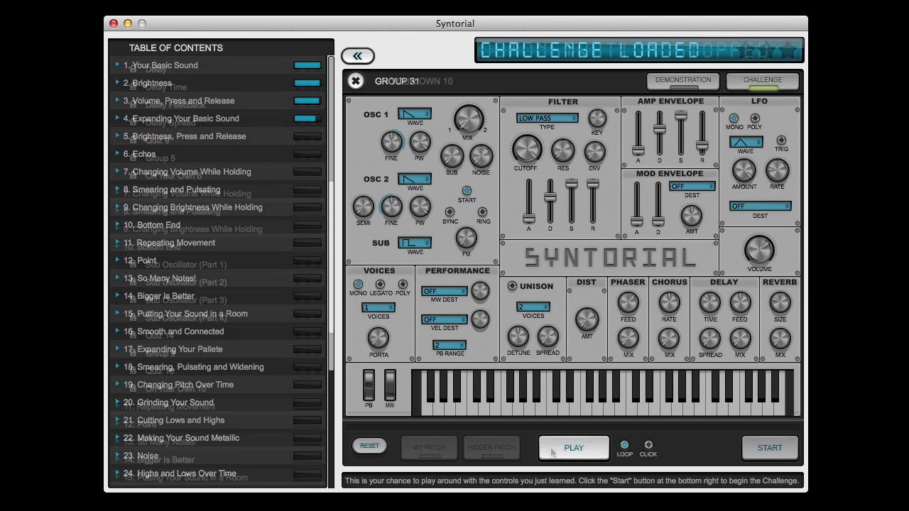
# Step: Play the loaded patch and answer Quiz 25's question with Oscillator 2 Pitch
pyautogui.click(551, 450)
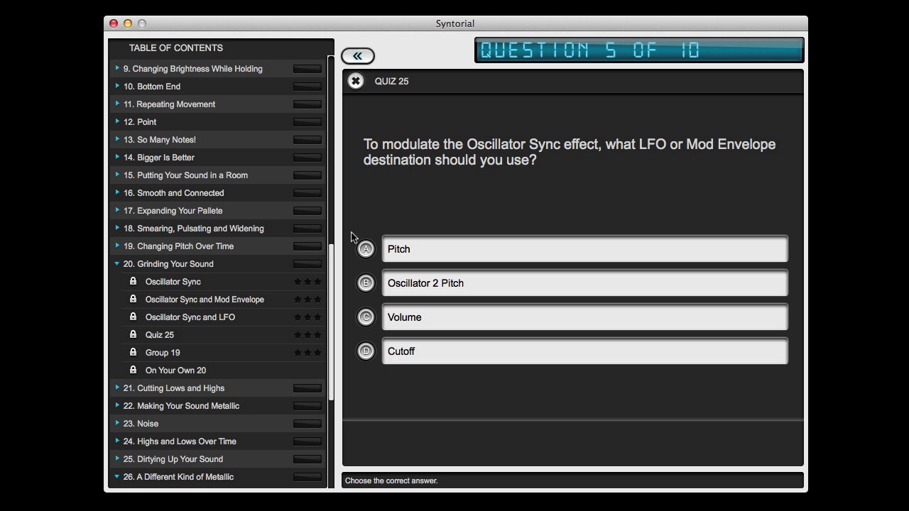
pyautogui.click(364, 284)
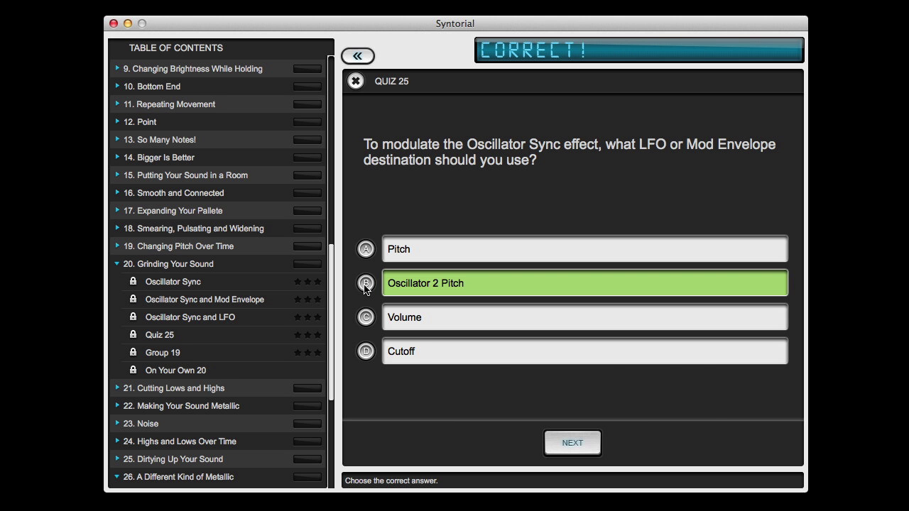